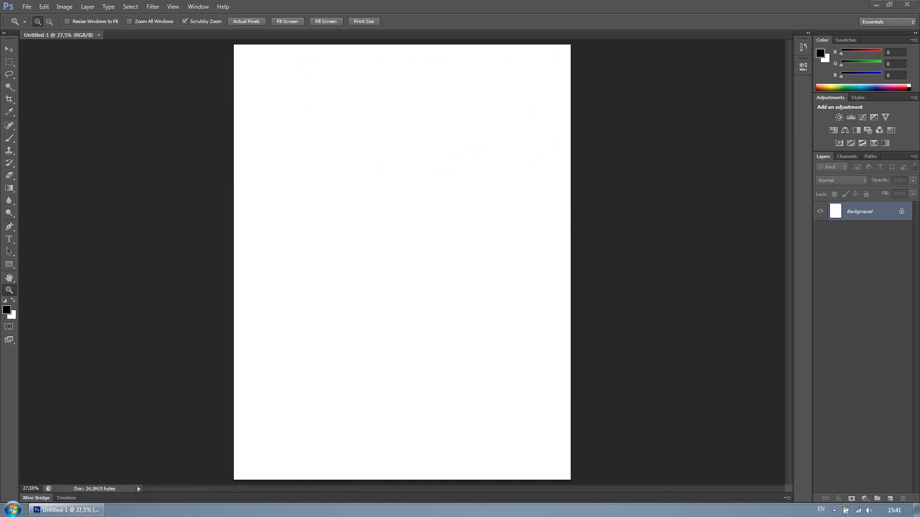
- Switch from the Bierbörse Barabend folder in Explorer back to Photoshop
left_click(27, 7)
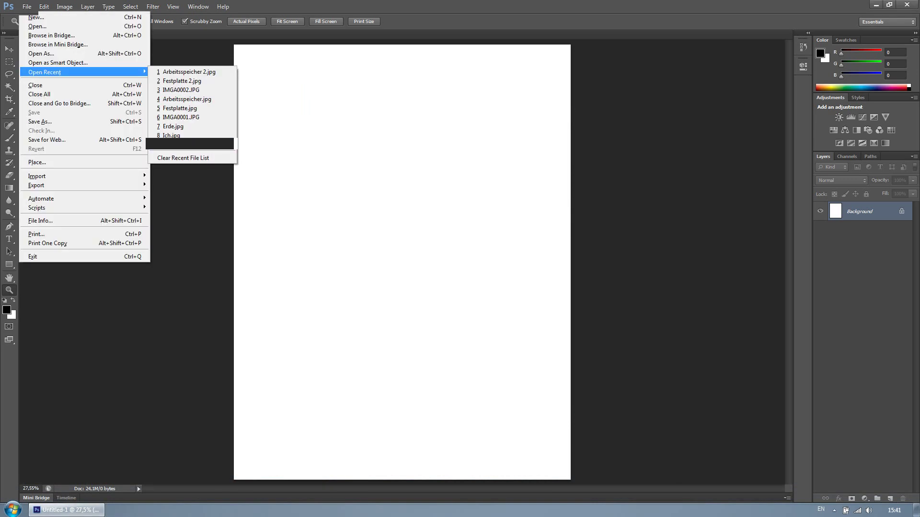
- Reopen the poster and commit the enlarged 78pt Bierbörse Barabend title
left_click(191, 143)
left_click(26, 7)
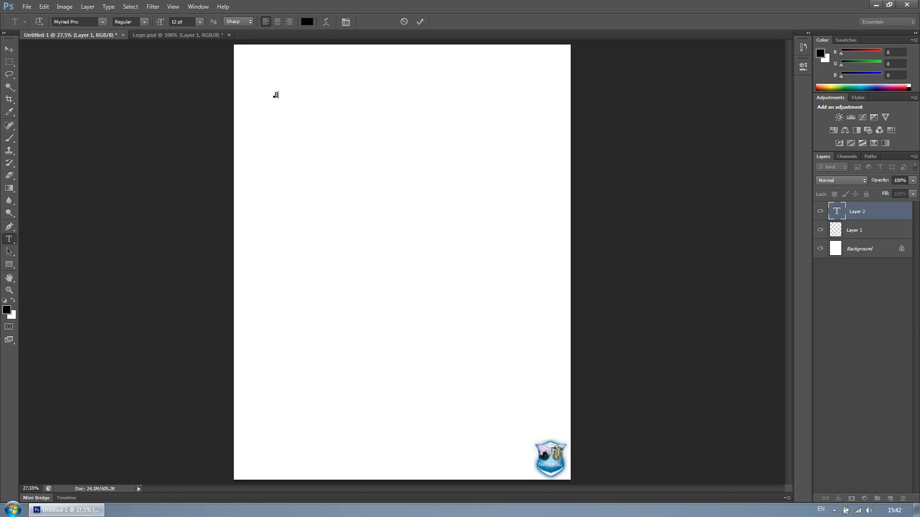
key("ctrl+a")
- Add a two-line 'Mittwoch / 21 Uhr' text block below the title
left_click(246, 174)
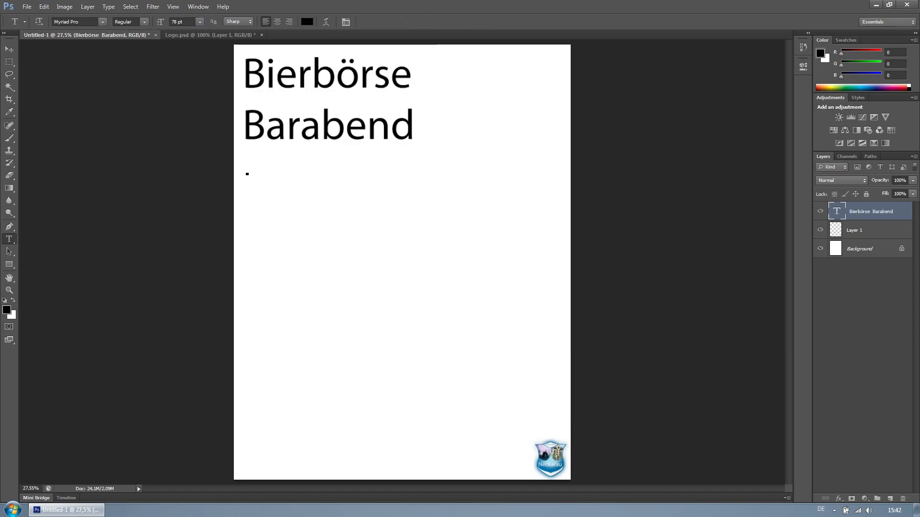
type("Mittwoch")
key("Return")
type("21 Uhr")
key("ctrl+a")
key("ctrl+Return")
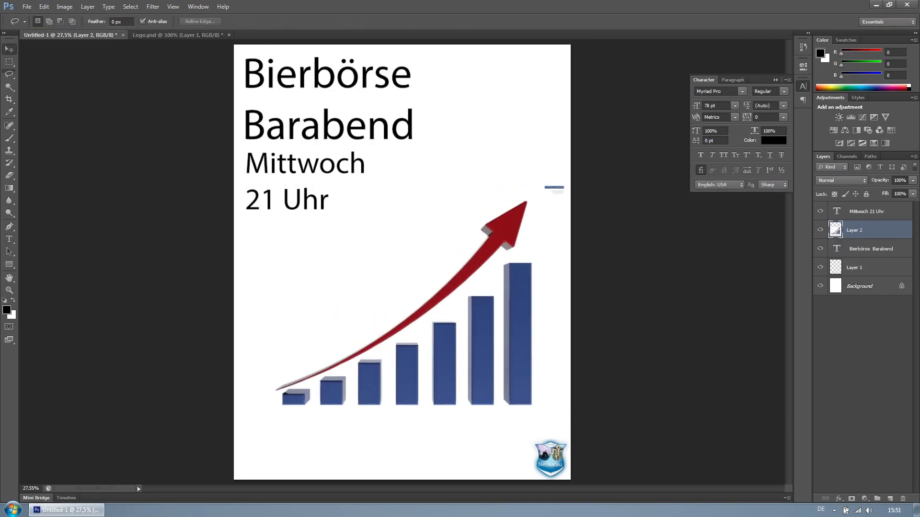
- Lasso the orange arrow and move the stock-chart image to cover the poster
left_click_drag(531, 198, 266, 391)
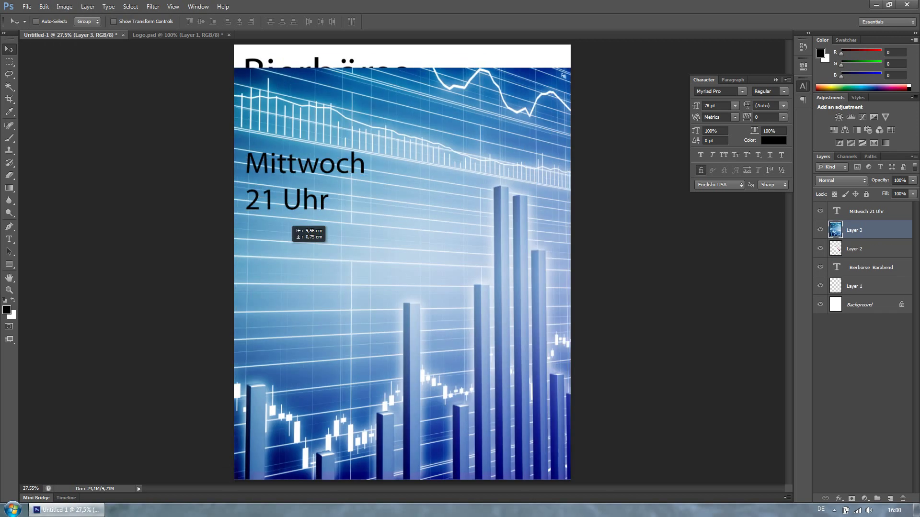
left_click_drag(287, 225, 637, 64)
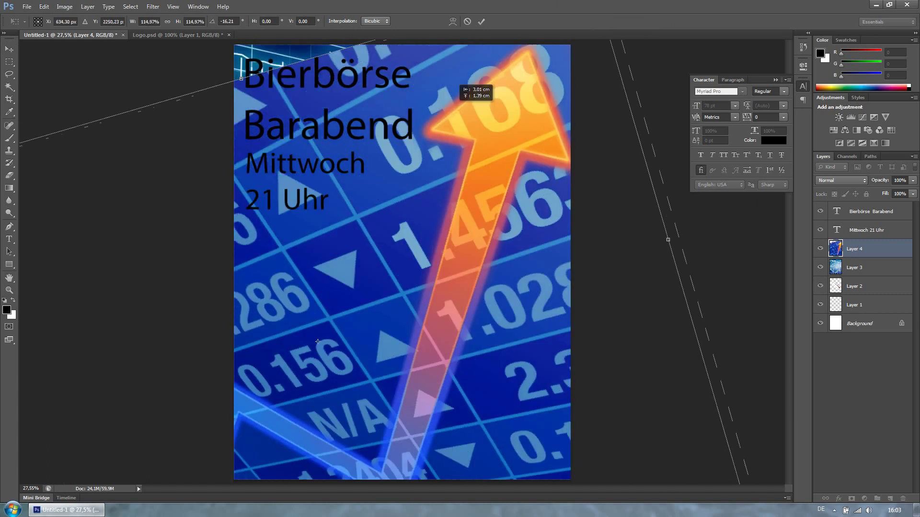
- Cut out the beer glass with the Magnetic Lasso and refine its edge
key("Escape")
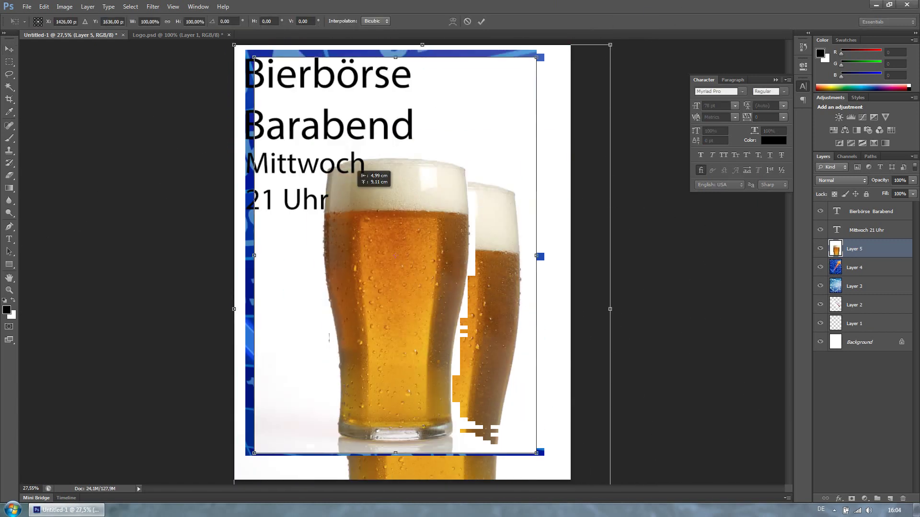
key("ctrl+d")
right_click(8, 74)
left_click(33, 91)
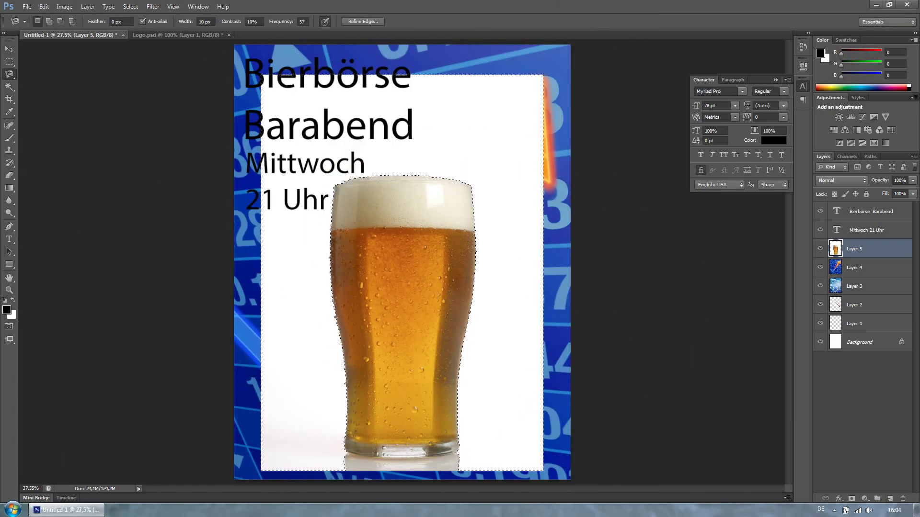
key("Return")
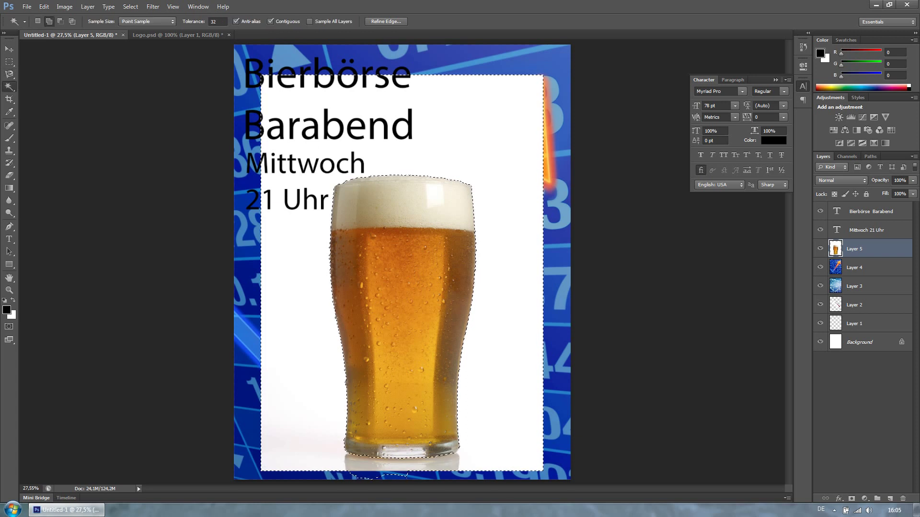
key("ctrl+alt+r")
key("Return")
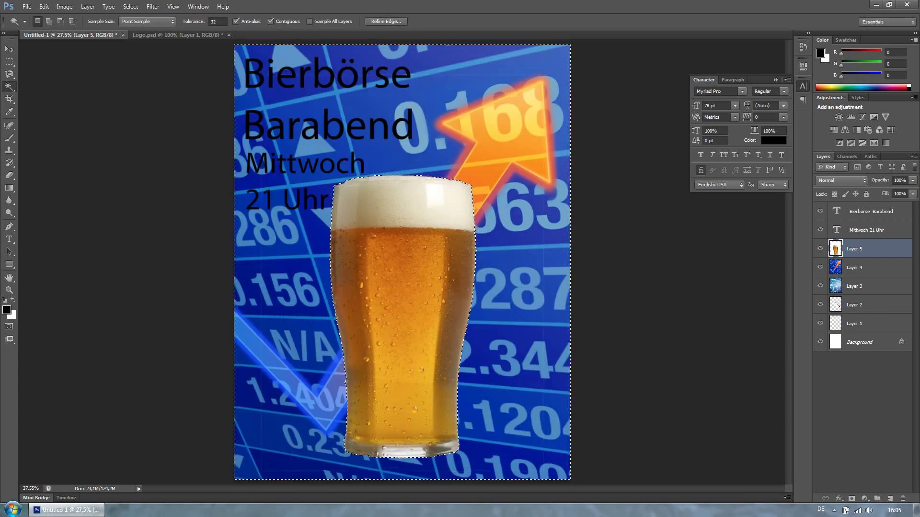
- Enlarge the beer glass over the poster's left side and give its layer a mask
key("ctrl+t")
mouse_move(465, 125)
left_mouse_down()
mouse_move(499, 146)
mouse_move(404, 98)
left_mouse_up()
key("Return")
key("b")
left_click(851, 498)
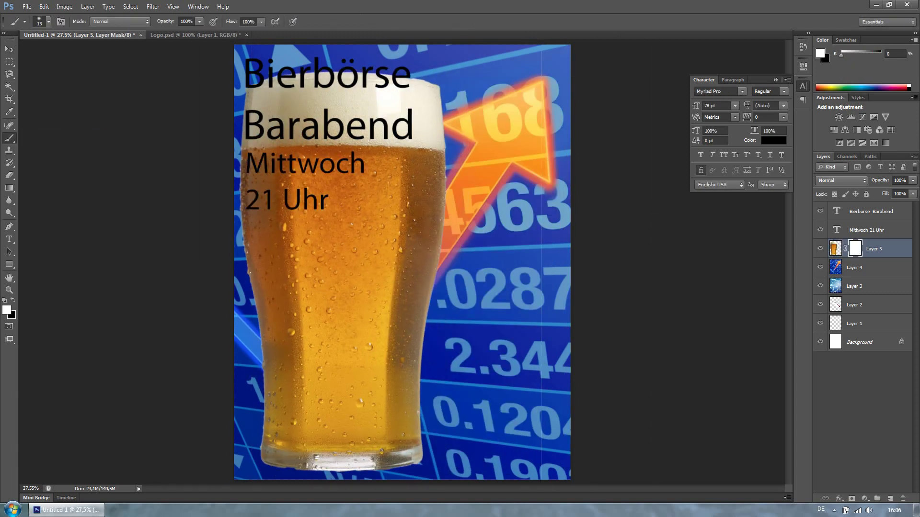
- Paint the mask with an 825 px black brush at 15% opacity to fade the glass
left_click(48, 21)
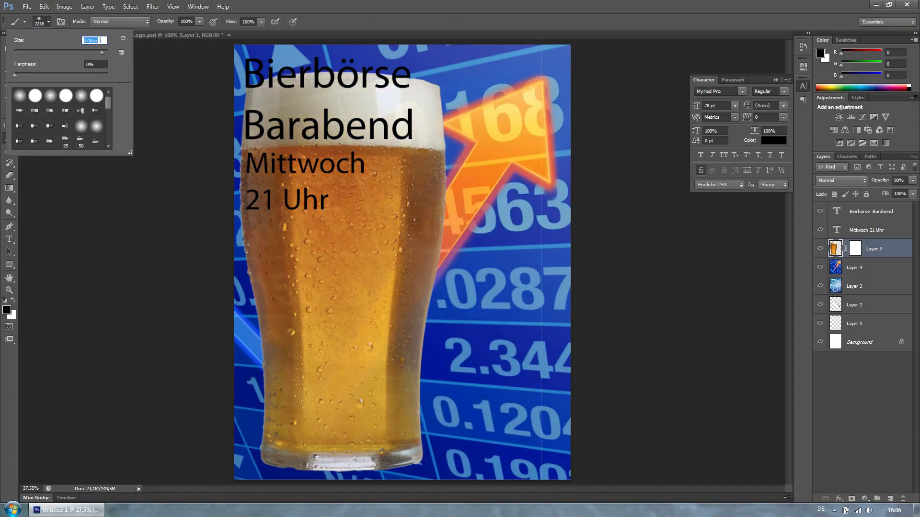
type("825")
key("Return")
key("x")
left_click_drag(199, 22, 174, 32)
key("x")
key("1")
key("5")
left_click_drag(335, 182, 345, 330)
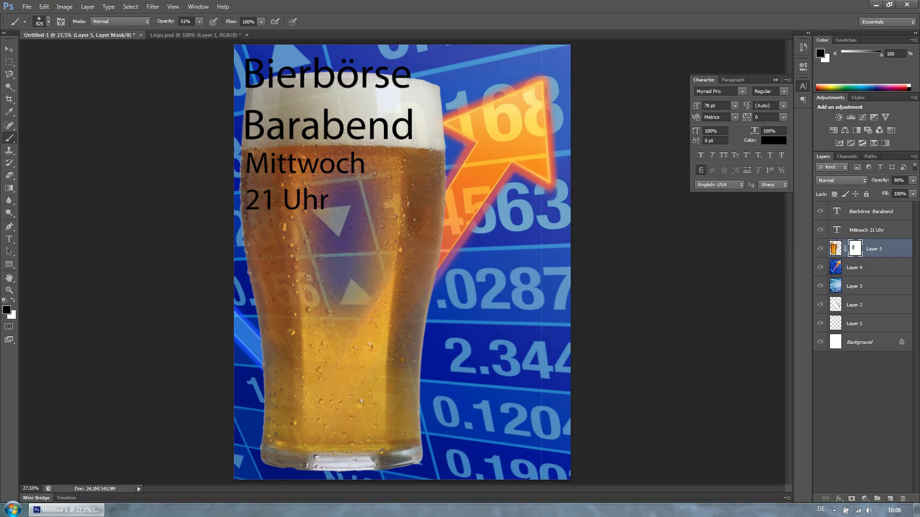
left_click_drag(349, 192, 344, 331)
left_click_drag(373, 182, 350, 335)
mouse_move(308, 187)
left_mouse_down()
mouse_move(309, 297)
mouse_move(372, 421)
left_mouse_up()
- Bring the logo layer forward, adjust the title's line spacing and move it lower
key("v")
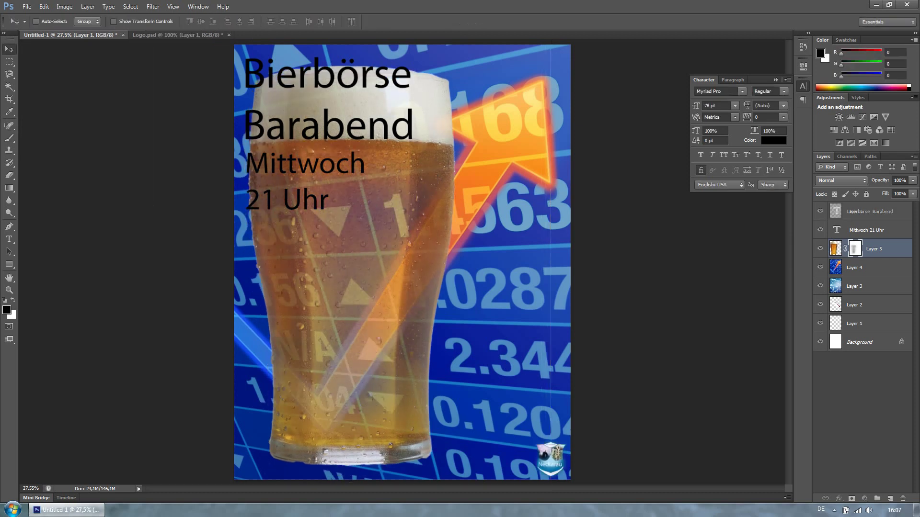
right_click(866, 211)
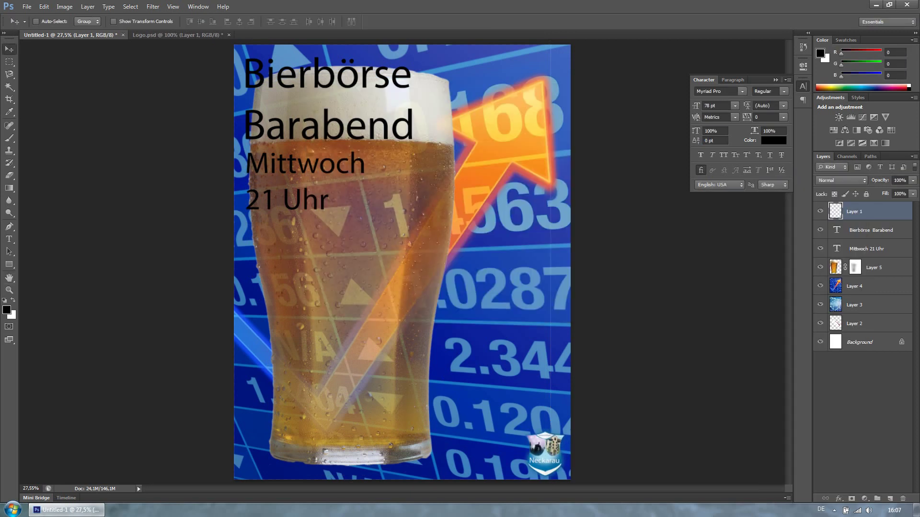
left_click(803, 86)
double_click(837, 230)
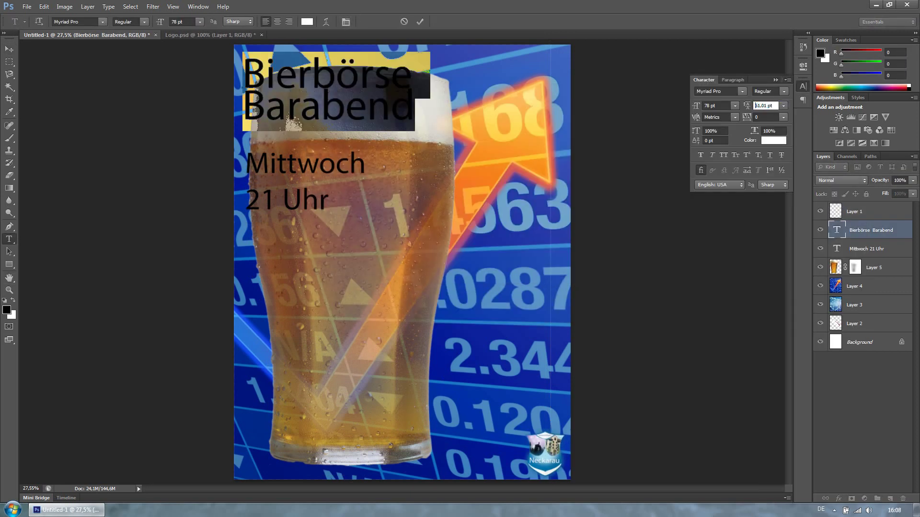
left_click(9, 49)
left_click_drag(330, 96, 352, 220)
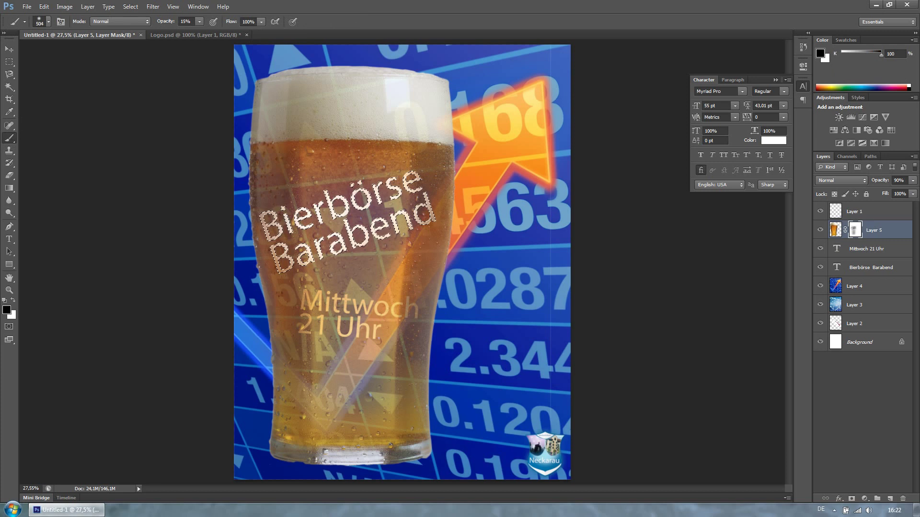
key("ctrl+d")
key("w")
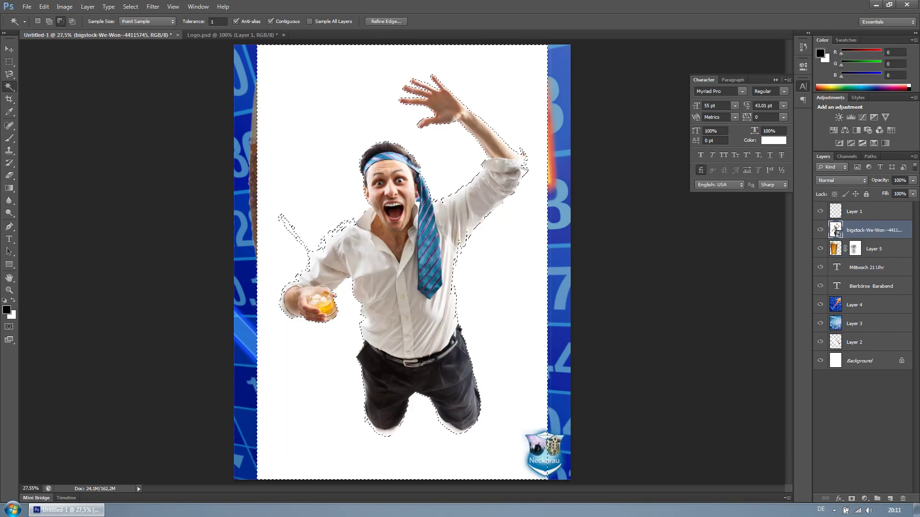
- Lasso around the cheering man, subtract extra areas and refine the selection edge
key("l")
key("ctrl+d")
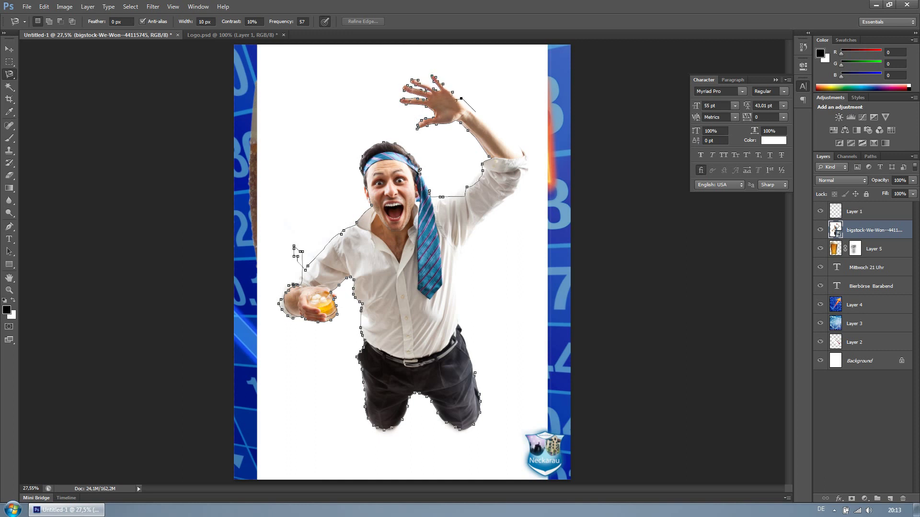
key("Return")
key("shift+l")
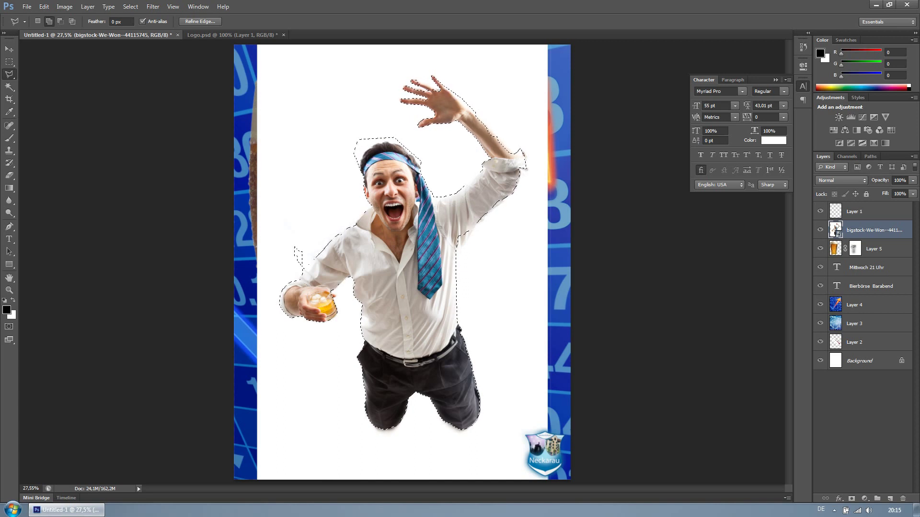
key("alt")
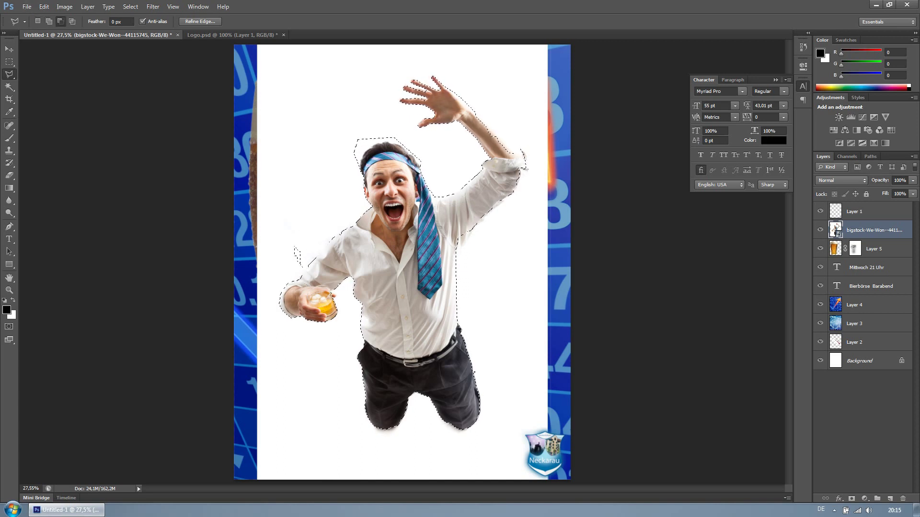
key("ctrl+alt+r")
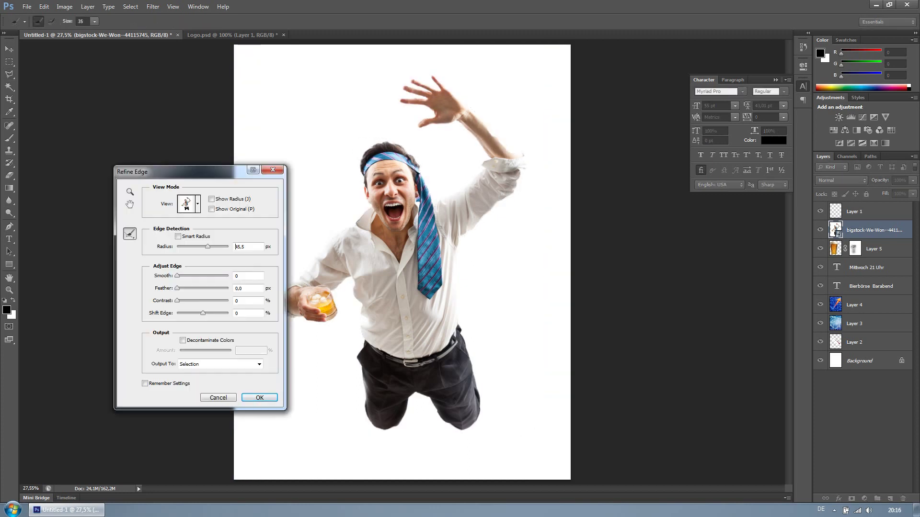
key("Return")
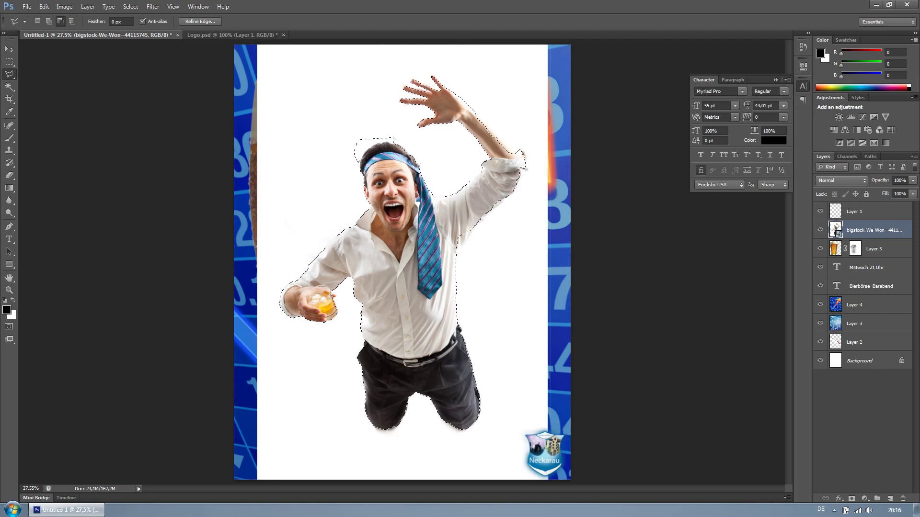
- Invert the selection to delete the white background, then undo and re-refine the selection
key("ctrl+shift+i")
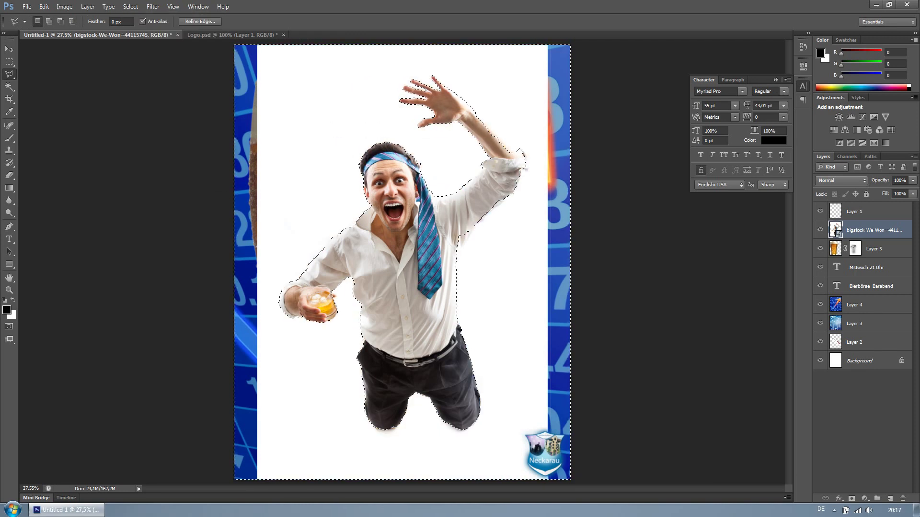
key("Delete")
key("ctrl+d")
key("z")
key("ctrl+alt+z")
key("ctrl+alt+z")
key("l")
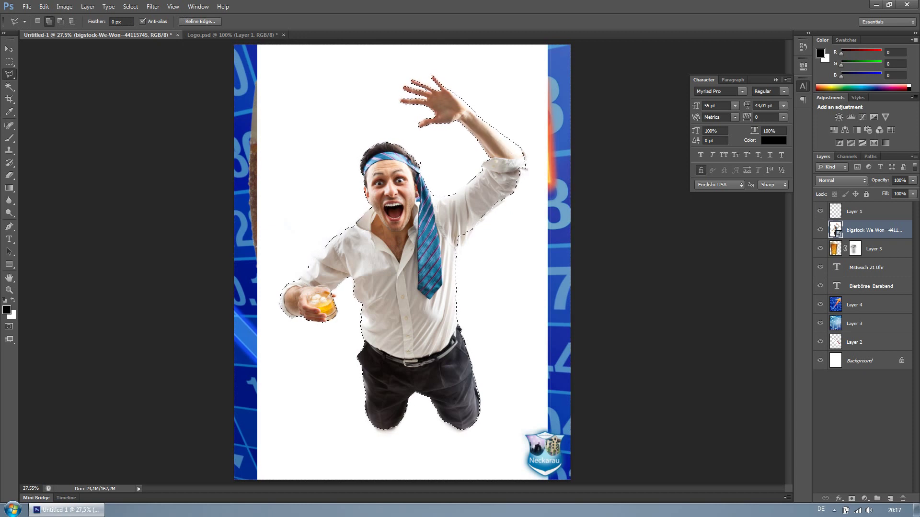
key("ctrl+alt+r")
key("Return")
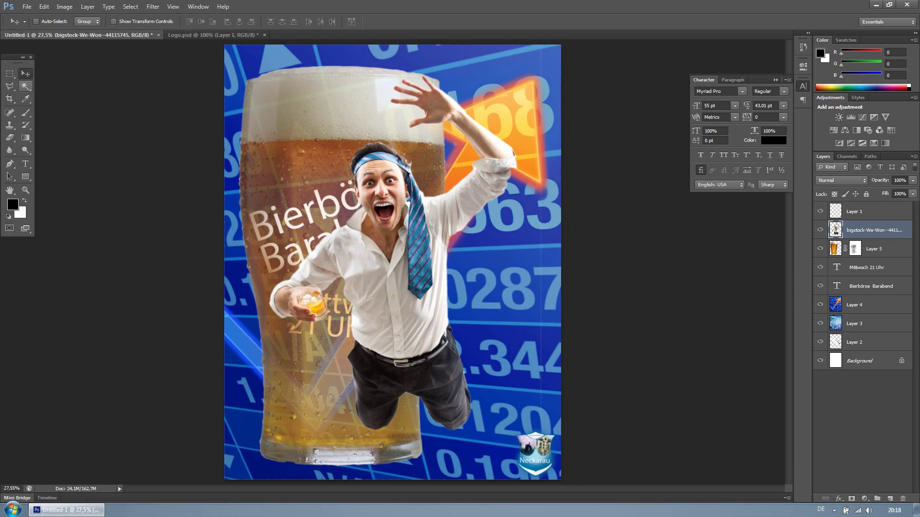
- Enlarge and tilt the man, then move him down and to the left
key("ctrl+t")
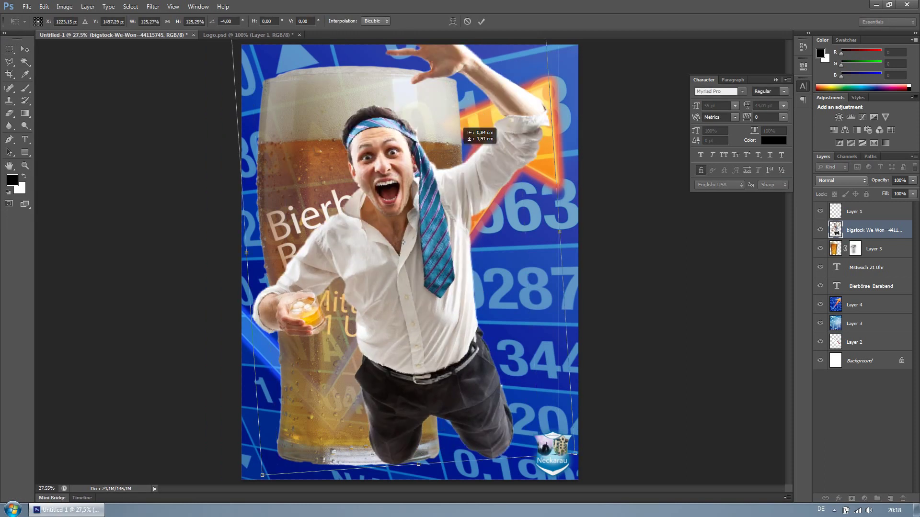
left_click_drag(395, 241, 402, 263)
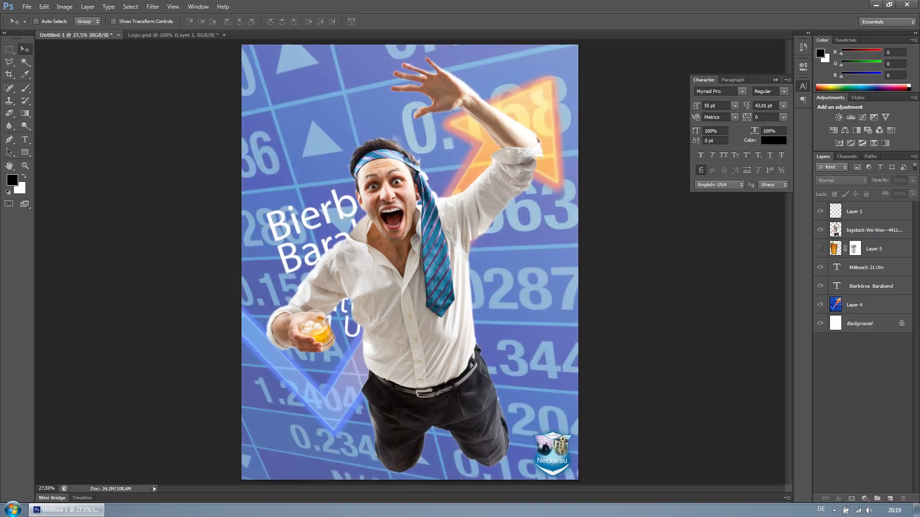
key("Return")
left_click_drag(468, 253, 443, 262)
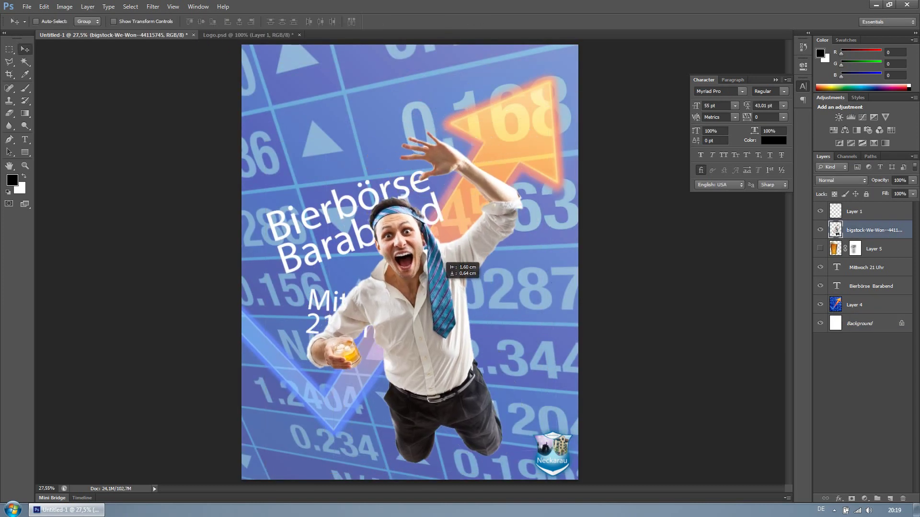
- Set the heading to the NASDAQER font and delete the word Barabend
key("t")
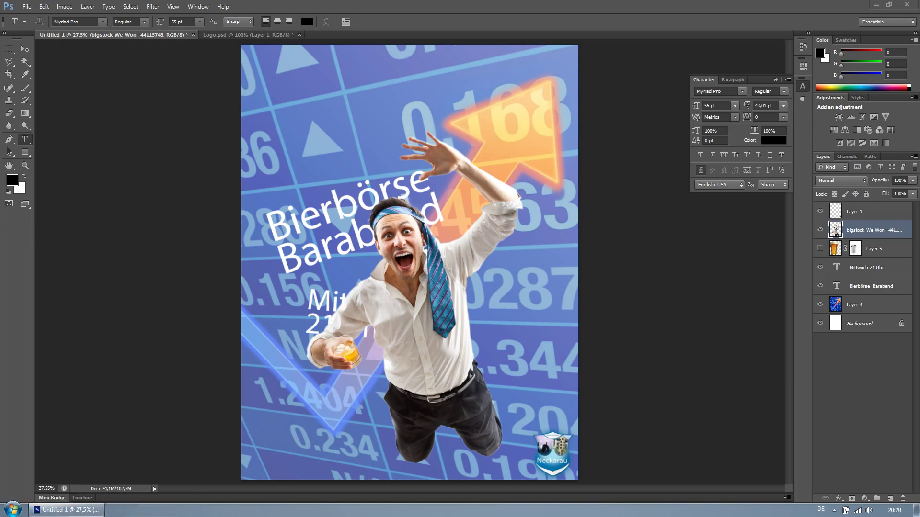
double_click(837, 286)
left_click(103, 21)
scroll(120, 192, "down", 5)
left_click(96, 191)
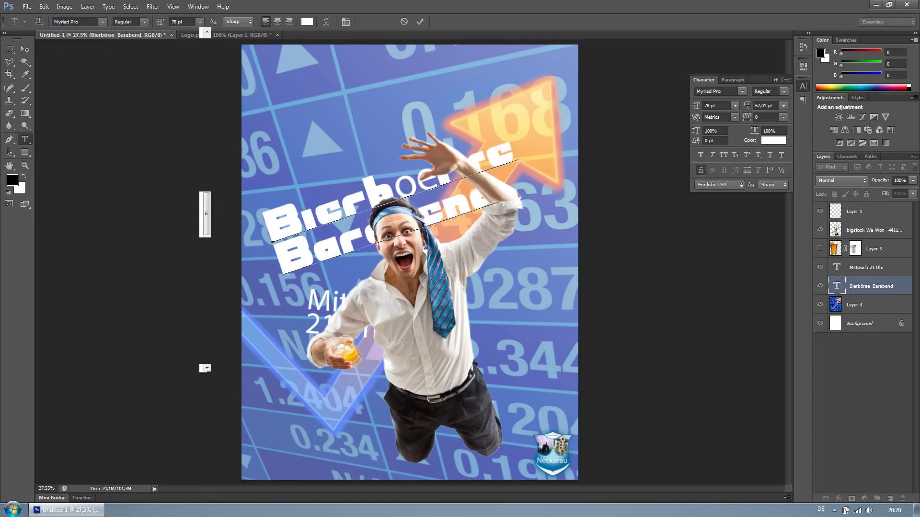
key("Return")
key("BackSpace")
key("BackSpace")
key("BackSpace")
key("ctrl+Return")
key("v")
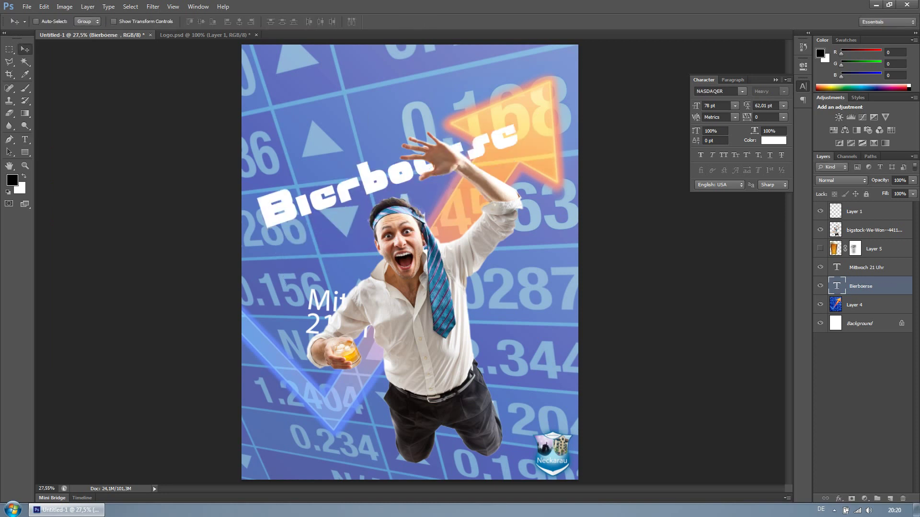
key("ctrl+a")
- Retype the heading as BIER BORSE and enlarge the date text under ABEND
type("BIER")
key("Return")
type("BO")
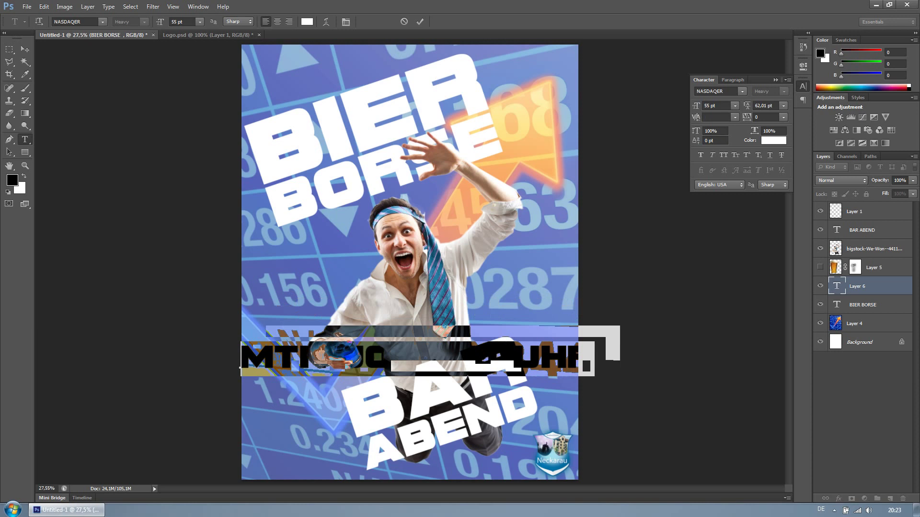
left_click_drag(486, 443, 543, 411)
key("Return")
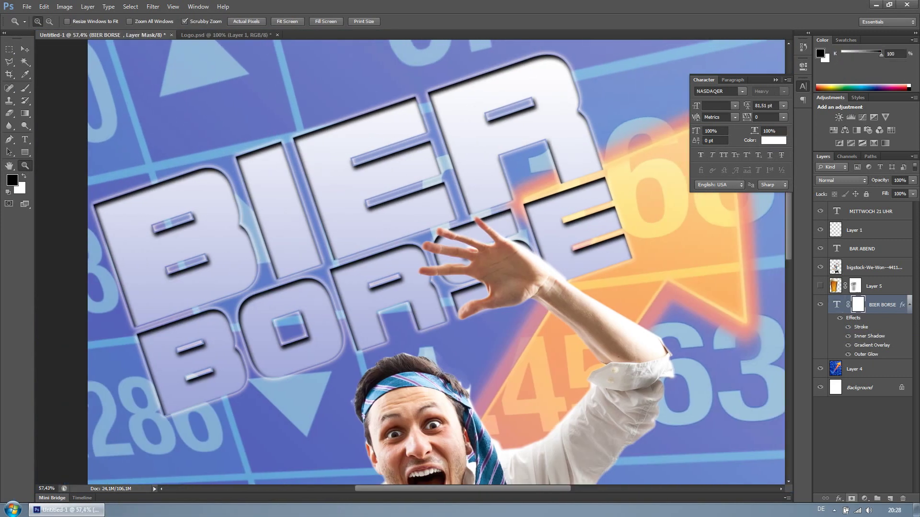
- Set the eraser to 137 px and paste the BIER BORSE effects onto BAR ABEND and MITTWOCH 21 UHR
type("e7")
key("Return")
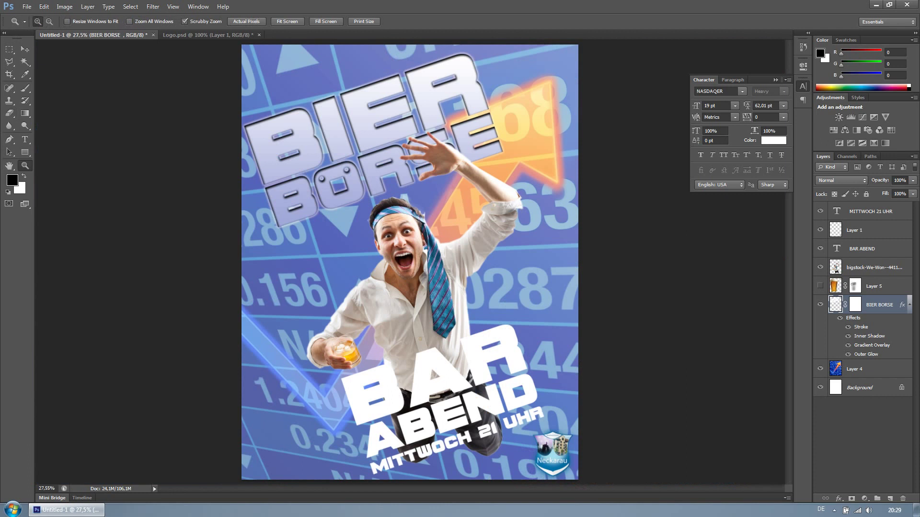
right_click(738, 363)
left_click(767, 383)
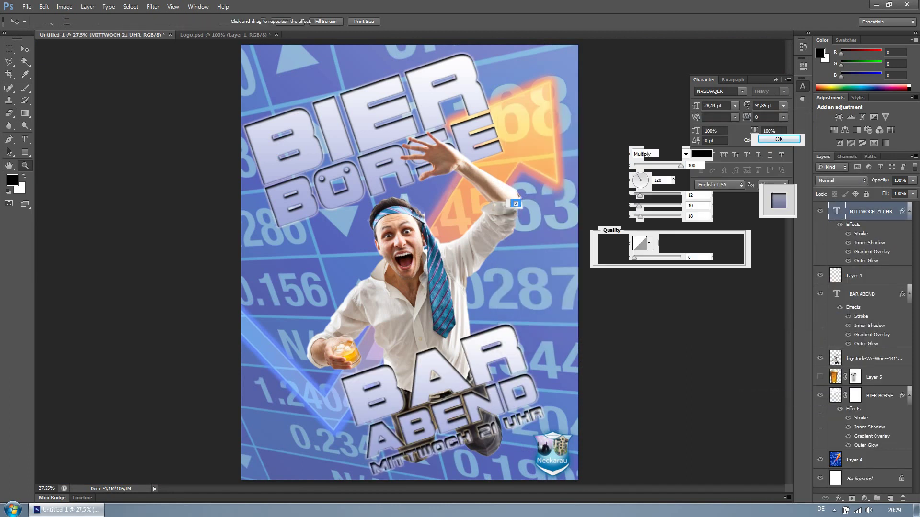
double_click(869, 242)
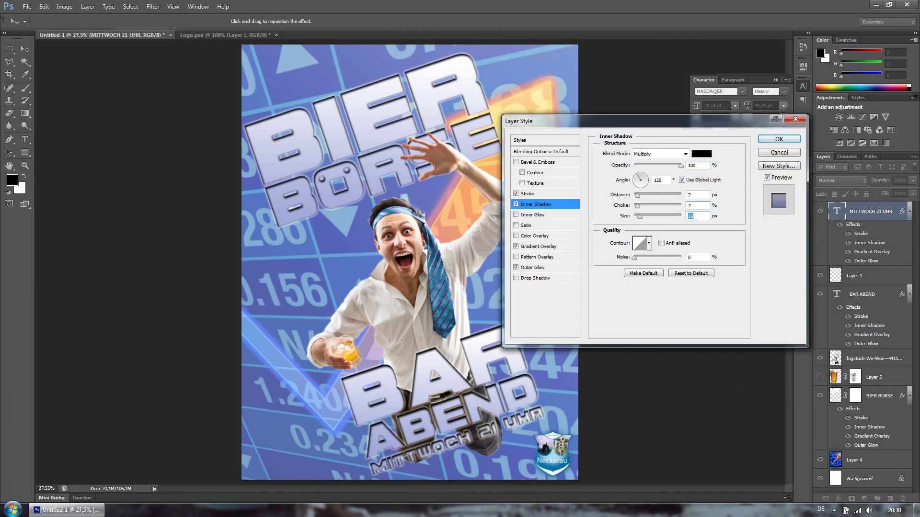
key("Return")
- Give the man a drop shadow and set Layer 4 opacity to 89%
key("t")
double_click(836, 363)
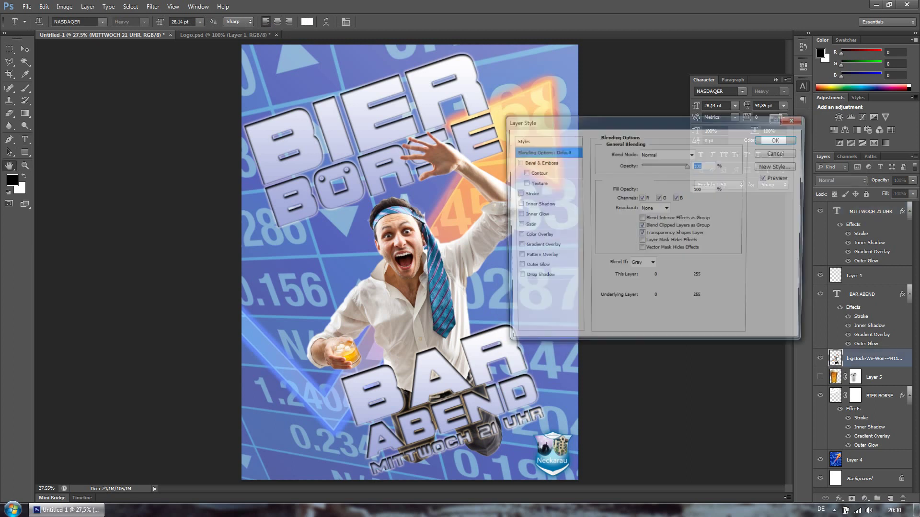
left_click(536, 277)
key("Return")
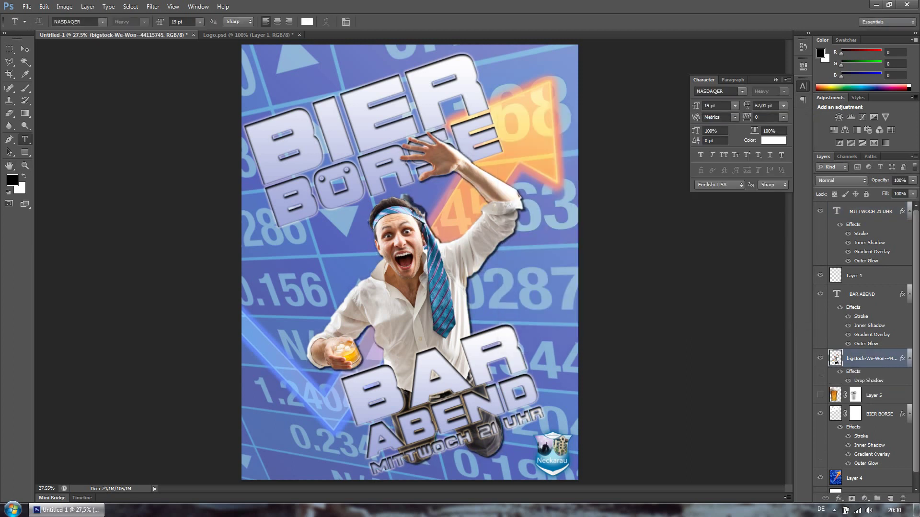
left_click(854, 479)
left_click_drag(912, 180, 910, 191)
- Change the Outer Glow colour in the BIER BORSE layer style
double_click(872, 454)
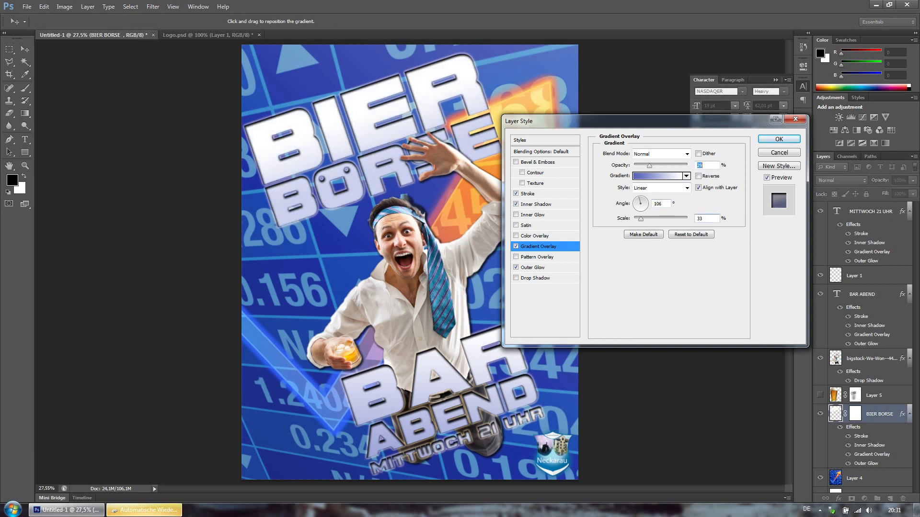
left_click(532, 267)
left_click(624, 187)
left_click(318, 274)
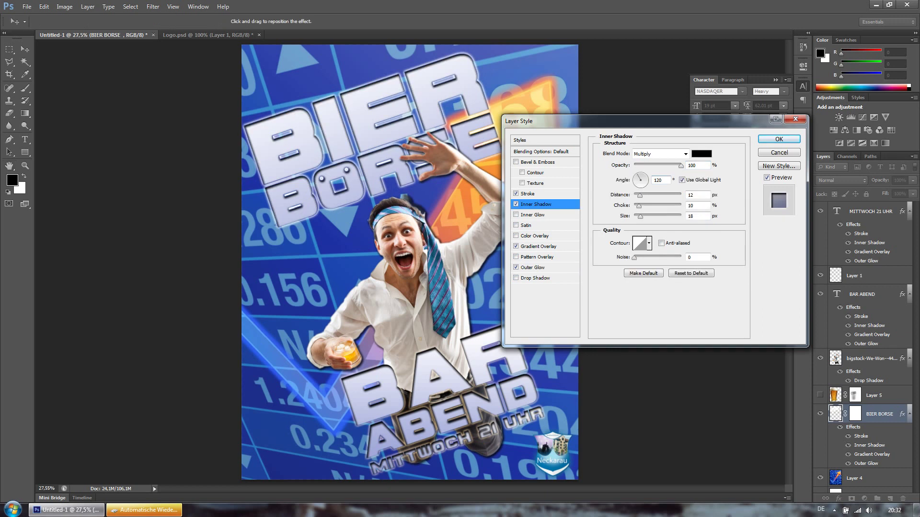
key("Return")
left_click(862, 294)
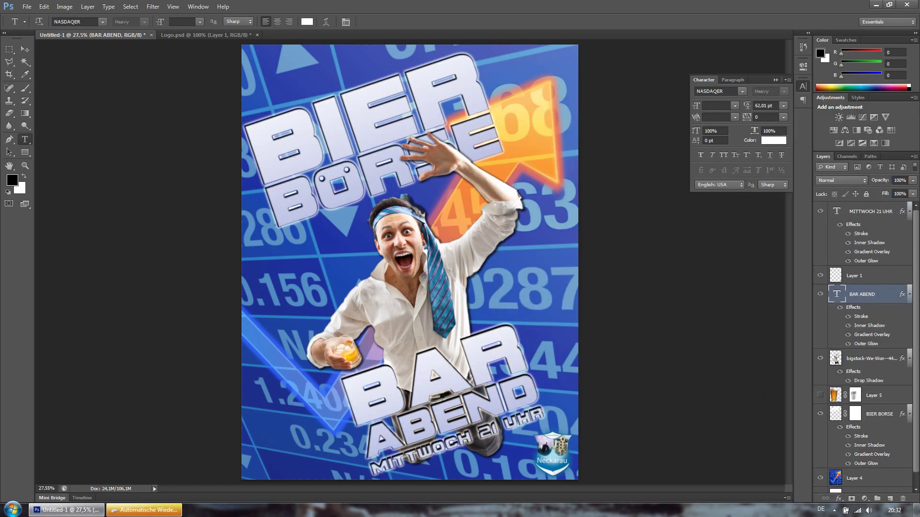
- Add the two-line slogan at 17 pt and rotate it into place under BIER BÖRSE
left_click(308, 296)
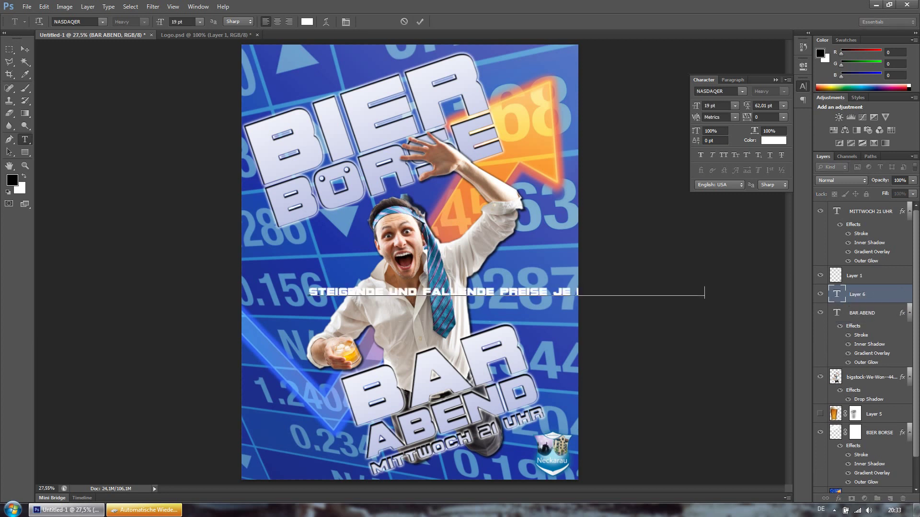
left_click(307, 21)
key("Return")
type("17")
key("Return")
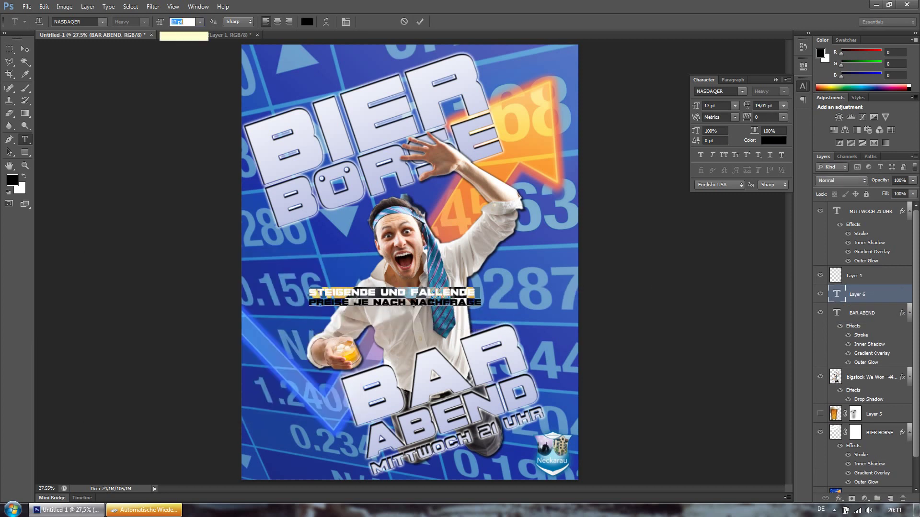
key("ctrl+plus")
key("ctrl+plus")
key("ctrl+plus")
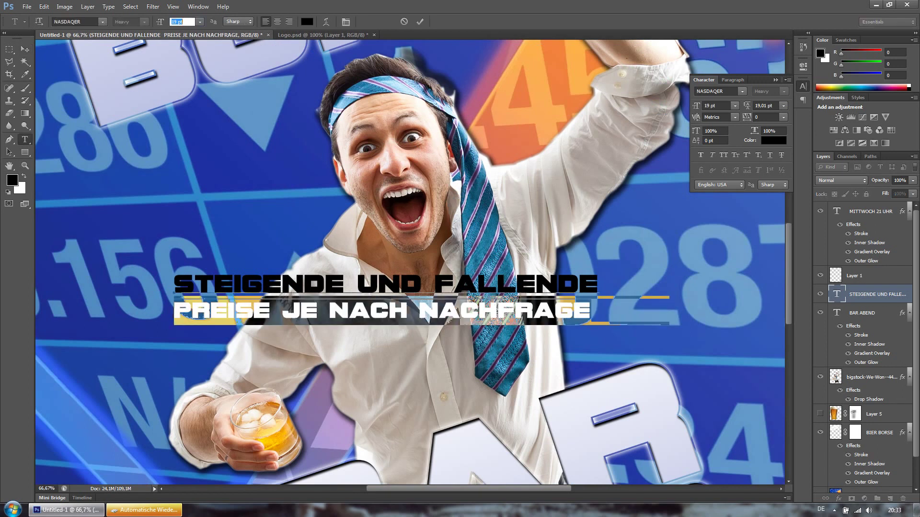
key("ctrl+a")
key("ctrl+Return")
key("ctrl+0")
key("ctrl+t")
left_click_drag(278, 319, 395, 201)
key("Return")
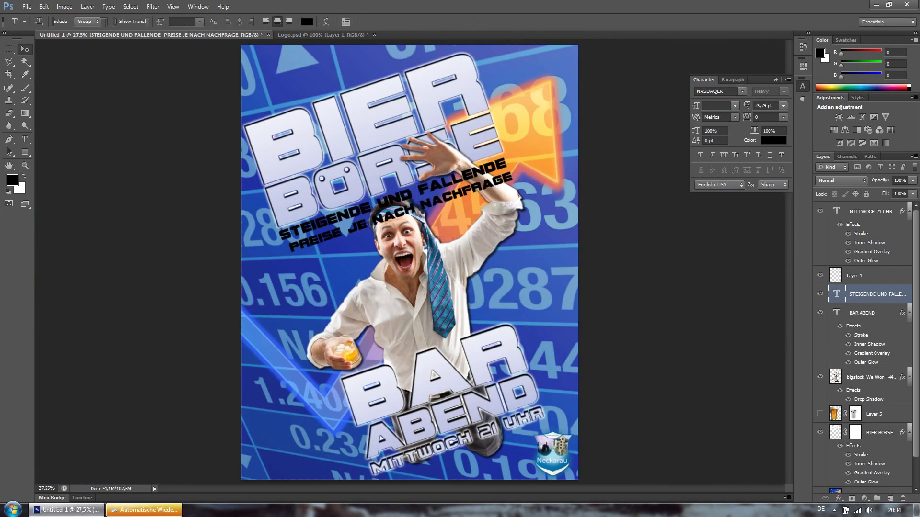
- Break the slogan after PREISE, widen its letter spacing and set it to 16 pt
key("t")
left_click(492, 170)
key("Delete")
key("Return")
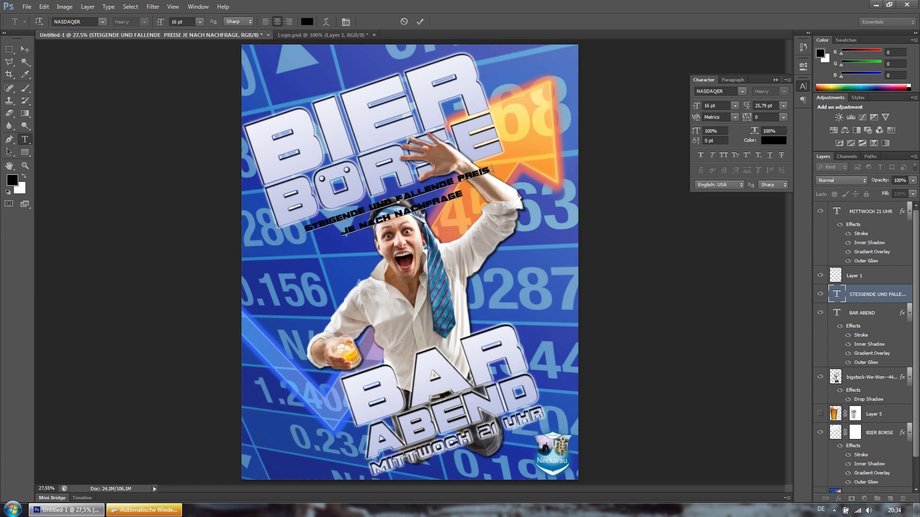
key("ctrl+a")
key("alt+Right")
key("alt+Right")
key("alt+Right")
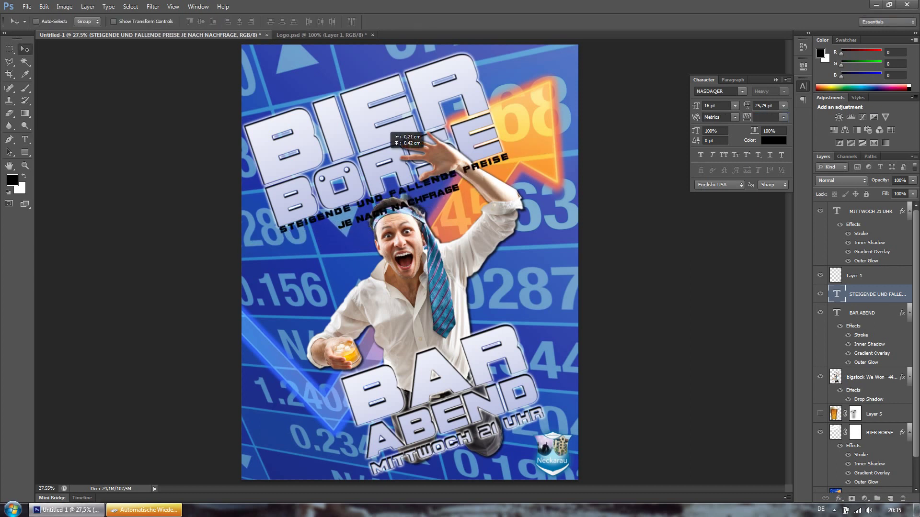
key("alt+Right")
key("Return")
key("alt+Right")
key("Return")
type("16")
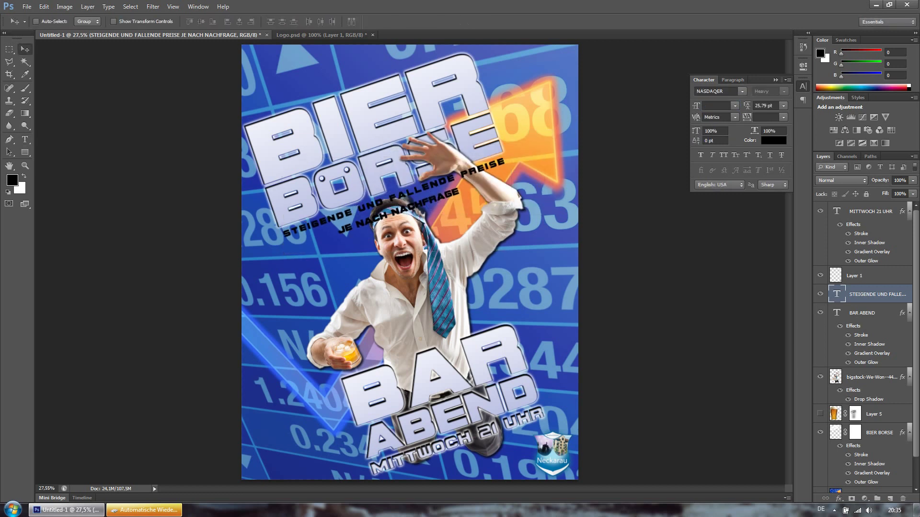
key("Tab")
key("ctrl+Return")
- Copy the headline's bevel effects onto the slogan and confirm its white style
left_click_drag(902, 211, 877, 295)
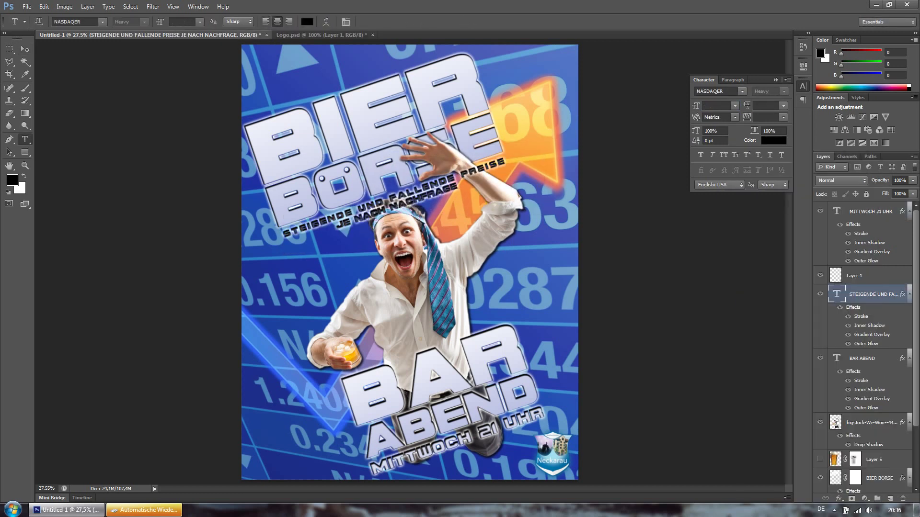
double_click(877, 294)
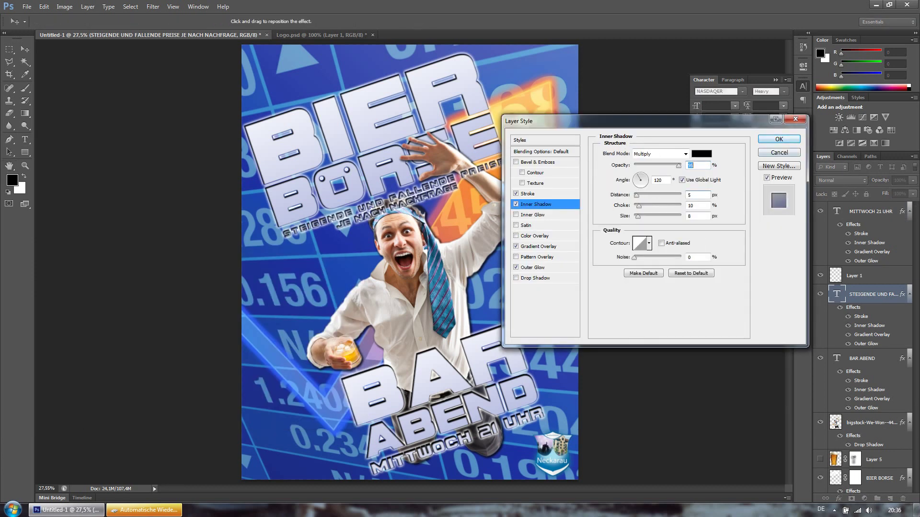
key("Return")
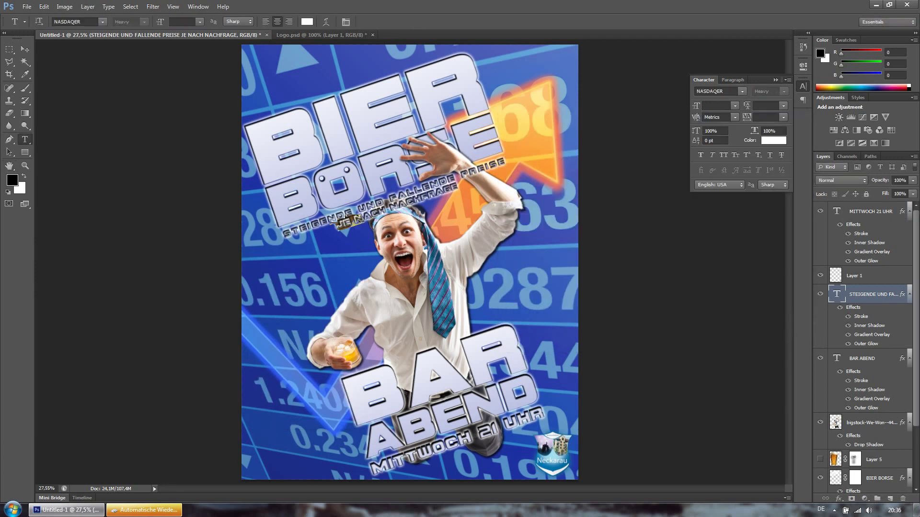
left_click(858, 423)
- Nudge the man photo, move the Neckarau logo bottom-left and give it a drop shadow
key("v")
left_click_drag(466, 179, 470, 182)
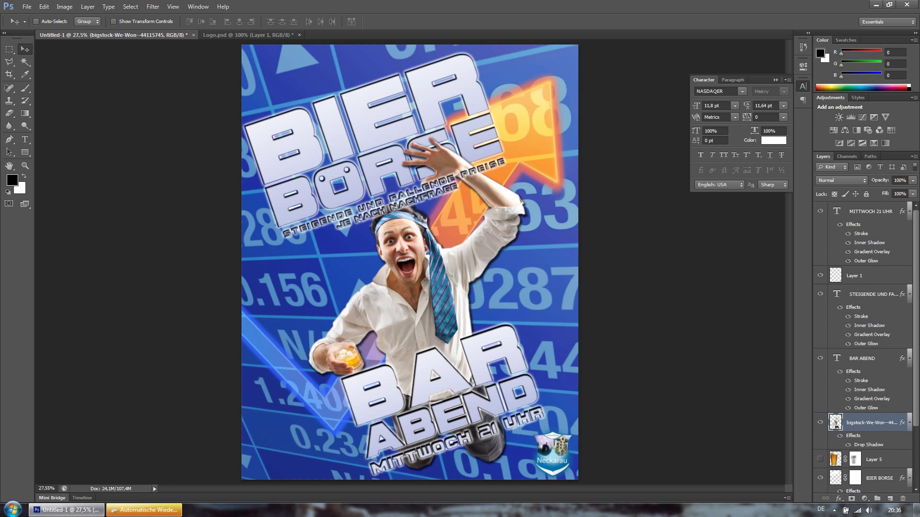
left_click_drag(552, 455, 269, 449)
double_click(882, 276)
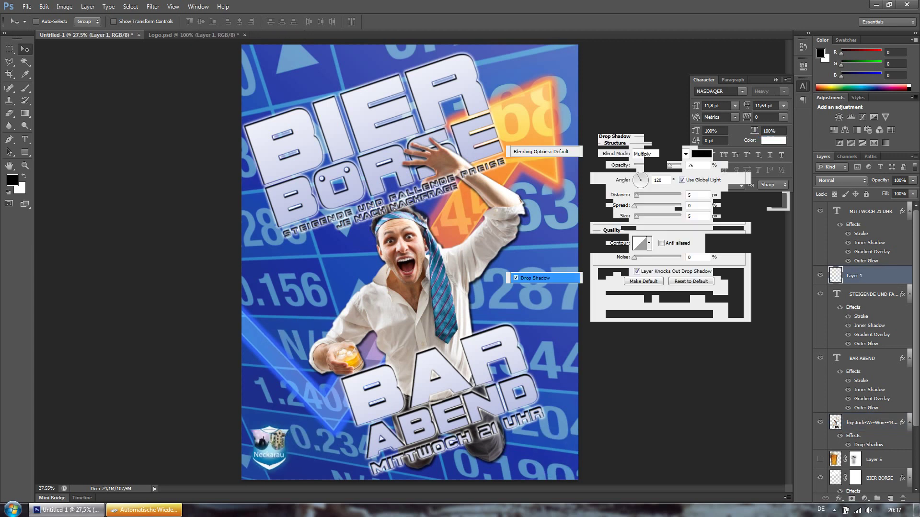
key("Return")
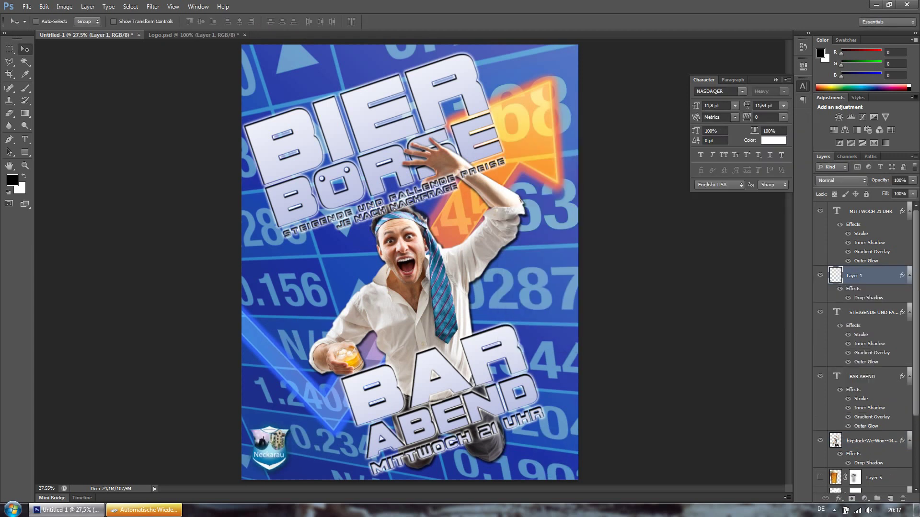
- Scale up the BAR ABEND and MITTWOCH 21 UHR text layers together
left_click(870, 211)
left_click(862, 376, "ctrl")
key("ctrl+t")
left_click_drag(546, 326, 570, 303)
key("Return")
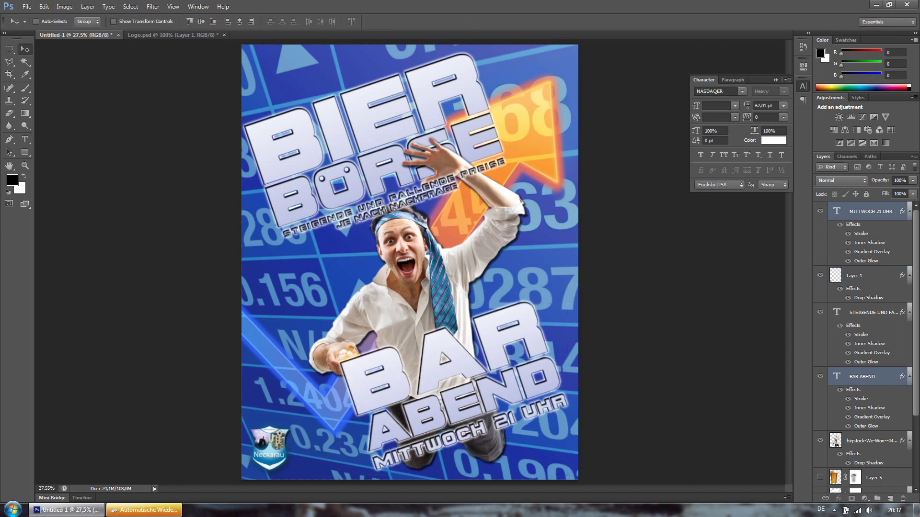
- Shift the man photo right and up and resize it
left_click(869, 441)
mouse_move(515, 131)
left_mouse_down()
mouse_move(527, 129)
mouse_move(517, 124)
mouse_move(555, 70)
left_mouse_up()
key("ctrl+t")
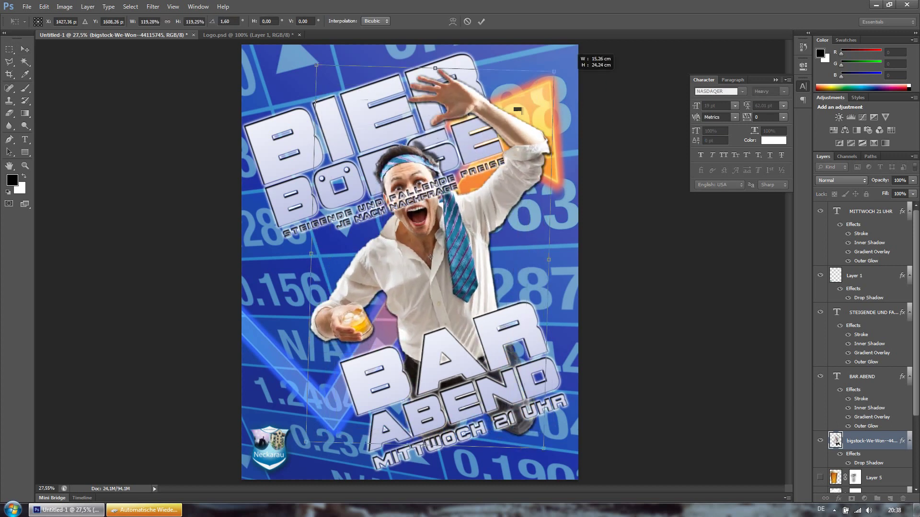
key("Return")
- Move and rotate the slogan onto the man's shirt and enlarge the JE NACH NACHFRAGE line
mouse_move(402, 201)
left_mouse_down()
mouse_move(422, 322)
mouse_move(431, 314)
left_mouse_up()
key("ctrl+t")
key("Return")
key("t")
key("ctrl+shift+period")
key("ctrl+Return")
- Review the slogan's and man photo's layer style and drop shadow settings
key("v")
key("t")
double_click(902, 312)
key("Escape")
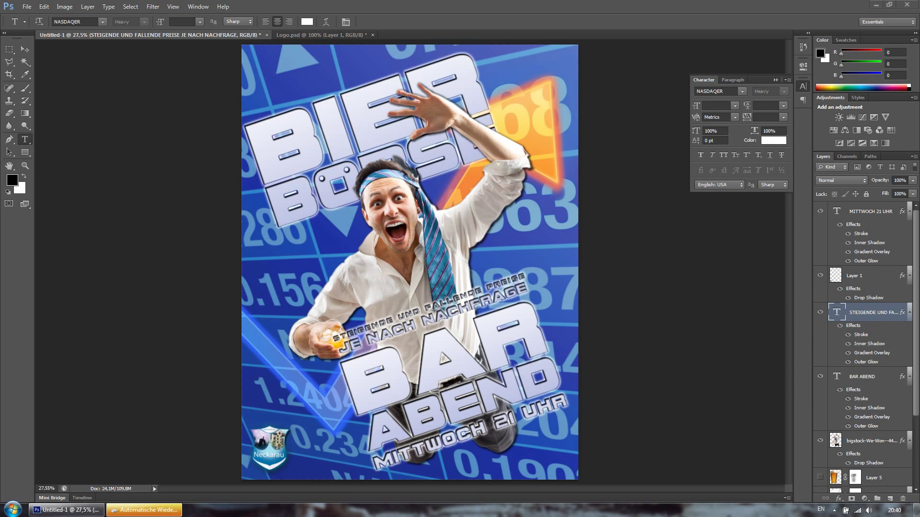
key("alt+i")
key("Escape")
double_click(836, 428)
key("Escape")
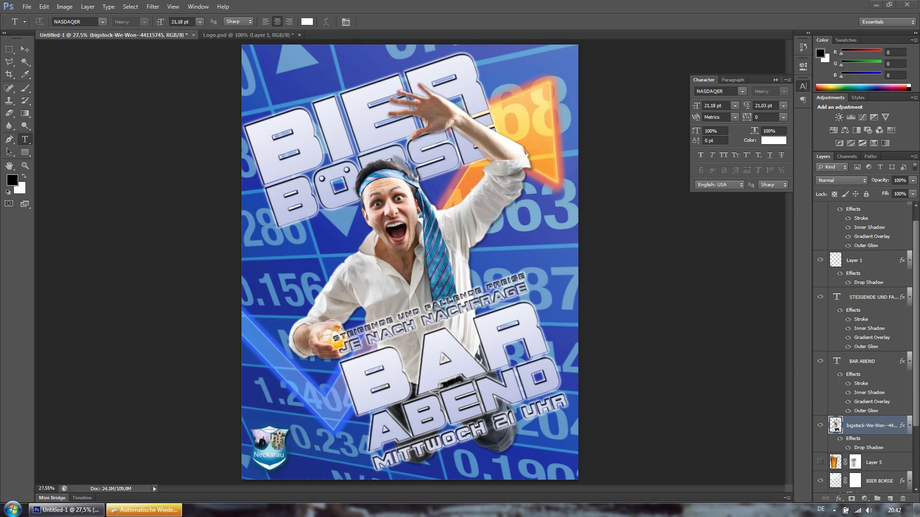
- Paste the stock-chart image and cut it down to a zigzag shape with the Polygonal Lasso
left_click(44, 7)
left_click(53, 86)
left_click_drag(390, 193, 390, 171)
key("l")
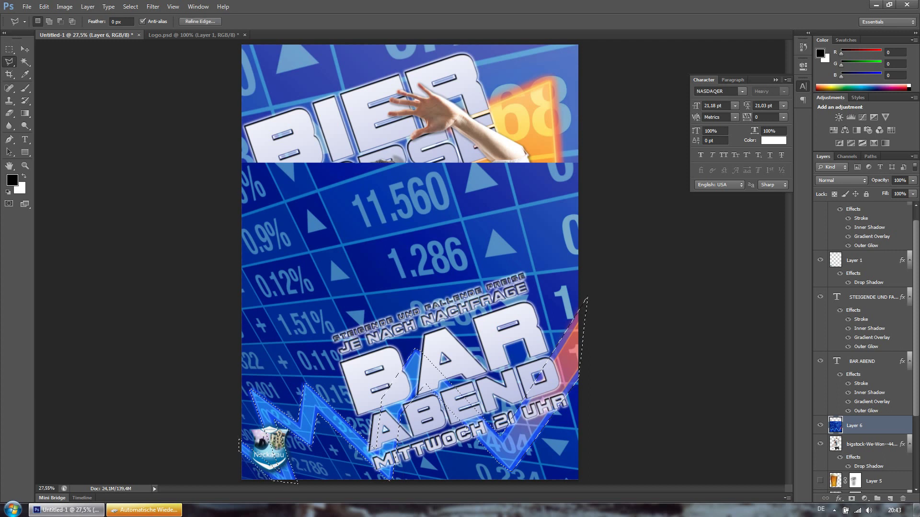
left_click(200, 21)
left_click(217, 396)
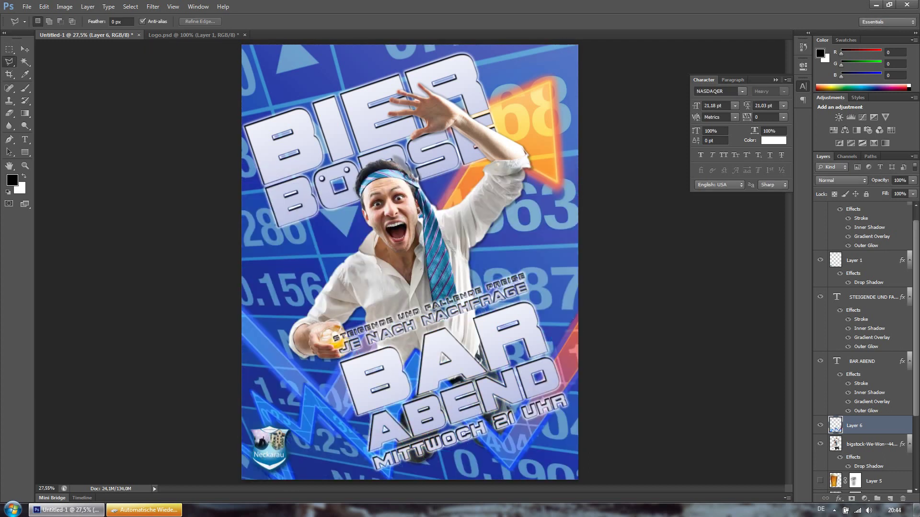
- Give the zigzag layer a drop shadow in a chosen shadow colour
double_click(863, 425)
left_click(535, 277)
left_click(701, 153)
left_click(195, 350)
left_click(308, 274)
left_click(779, 138)
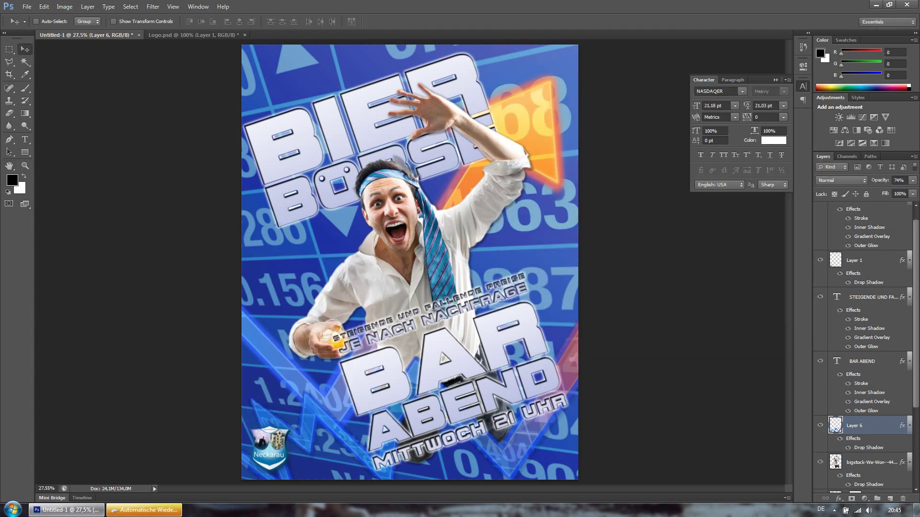
- Duplicate the zigzag and flip the copy, placing it near the top of the poster
key("ctrl+j")
key("ctrl+t")
left_click_drag(300, 199, 313, 248)
mouse_move(424, 140)
left_mouse_down()
mouse_move(304, 143)
mouse_move(398, 97)
mouse_move(206, 110)
left_mouse_up()
key("Return")
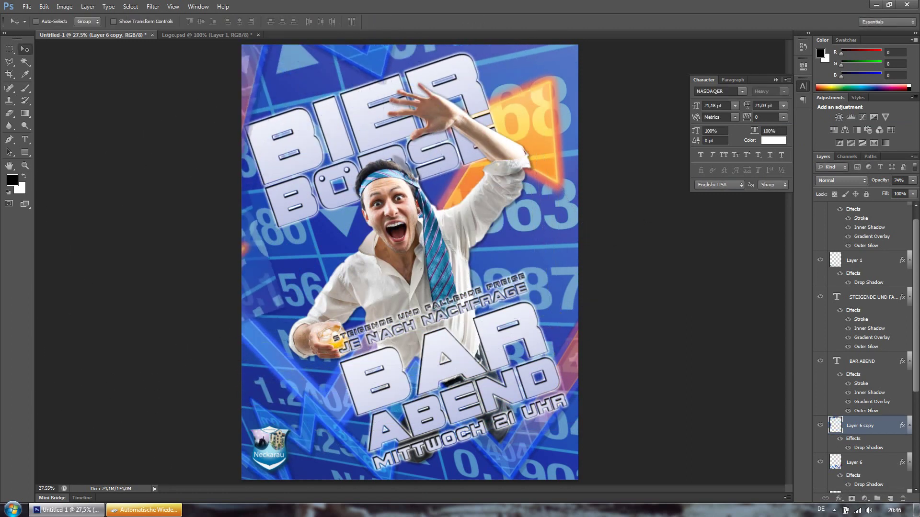
key("e")
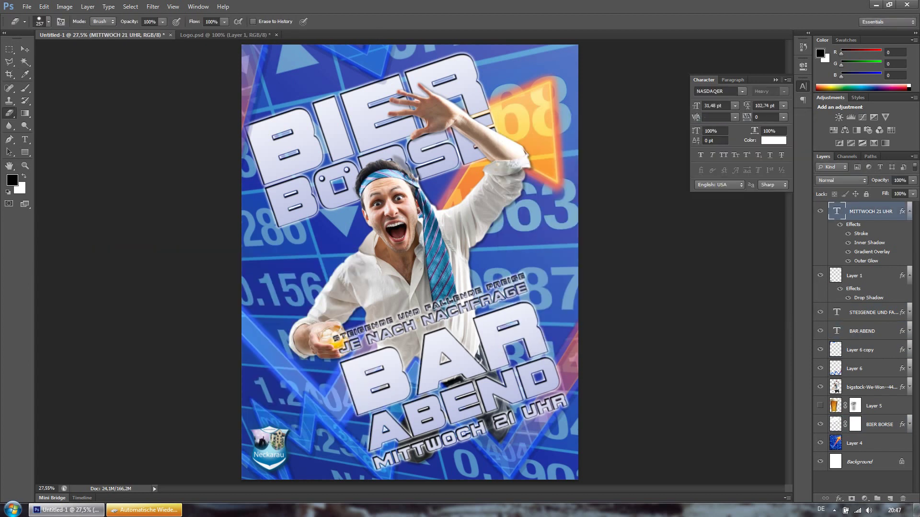
- Save the poster as v2.psd, replacing the existing file
left_click(27, 7)
left_click(48, 119)
left_click(575, 265)
left_click(482, 211)
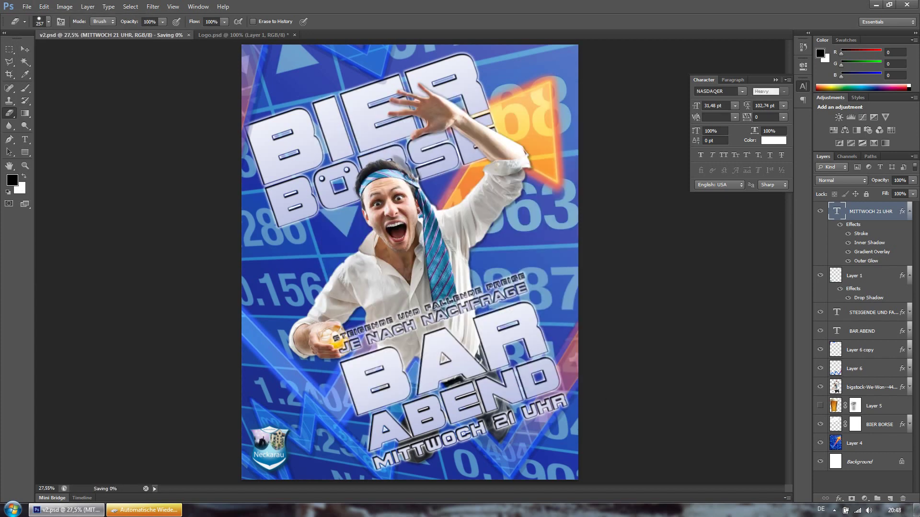